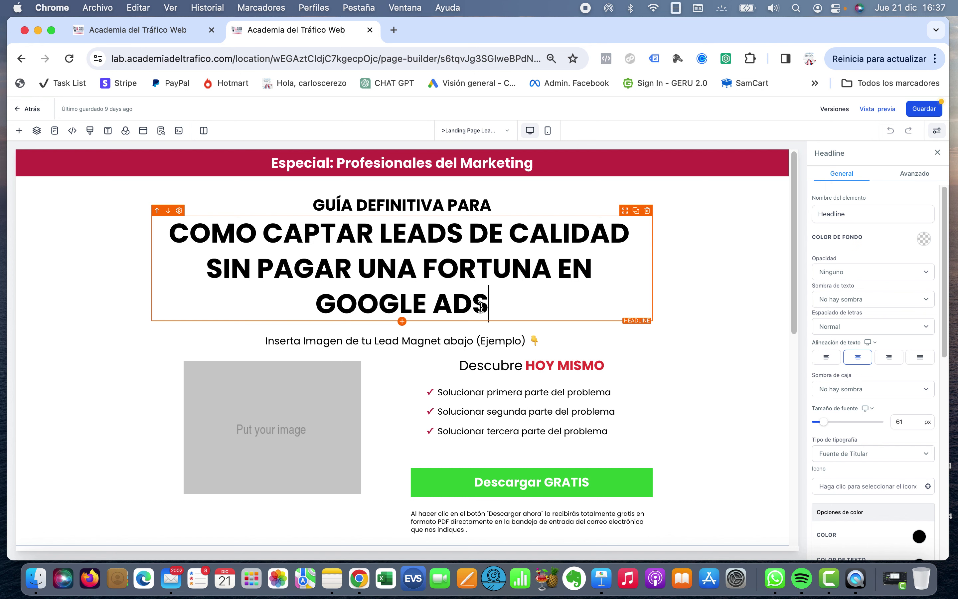
# Step: Replace the main headline text with "Cómo Captar Leads de Buena Calidad sin Gastar una Fortuna en Google Ads"
pyautogui.moveTo(481, 306); pyautogui.dragTo(168, 232)
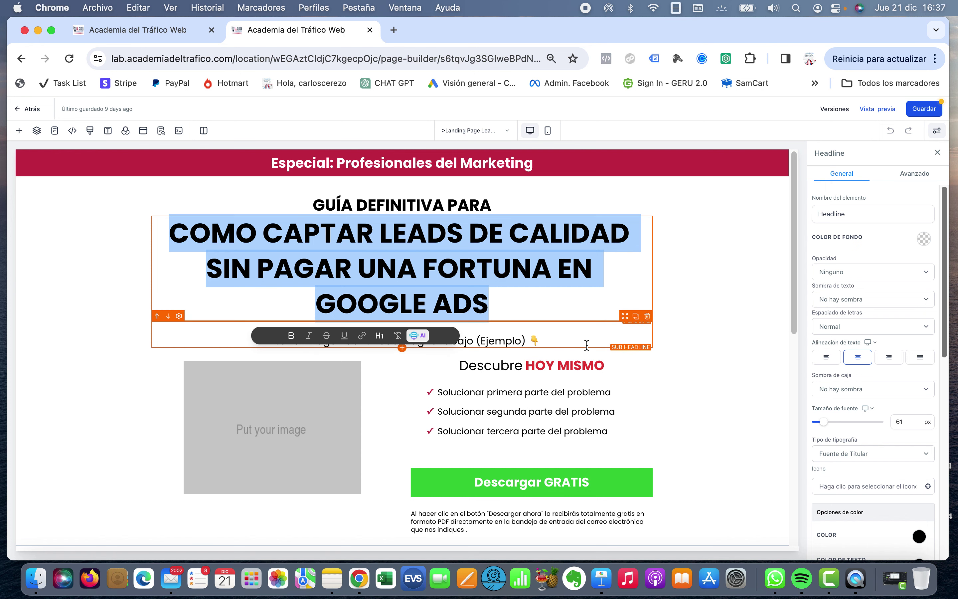
pyautogui.write('Cómo')
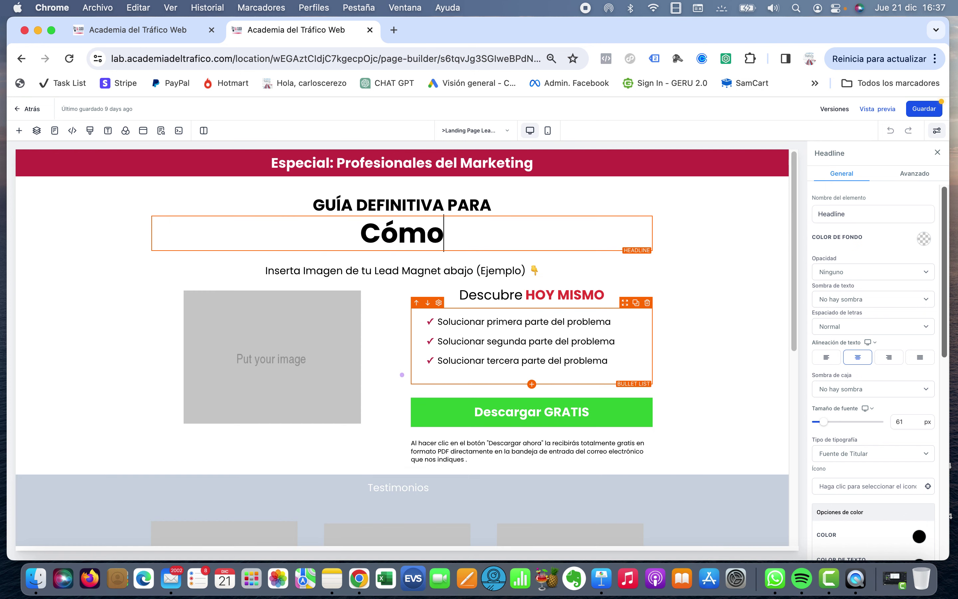
pyautogui.write(' Captar')
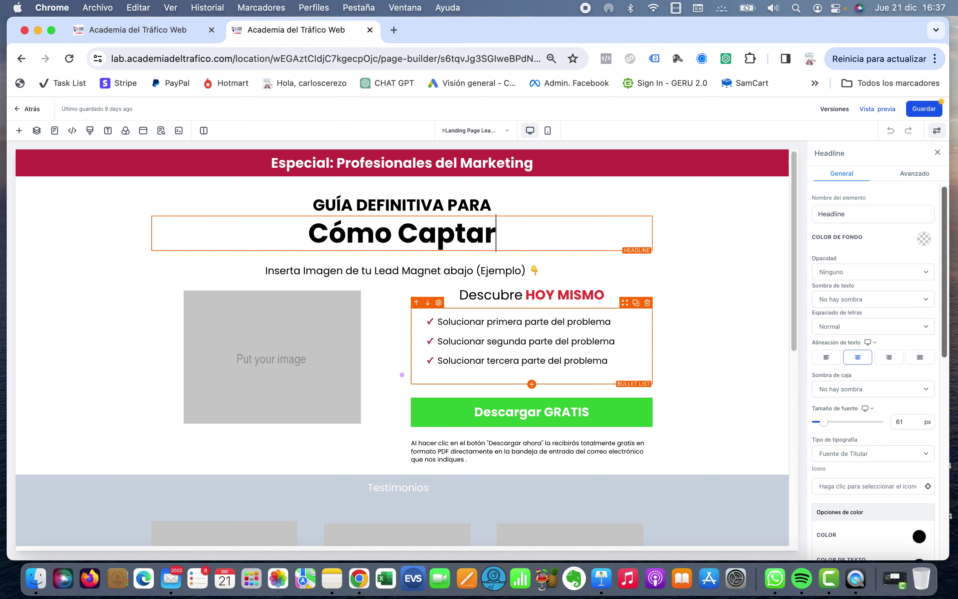
pyautogui.write(' Leads ')
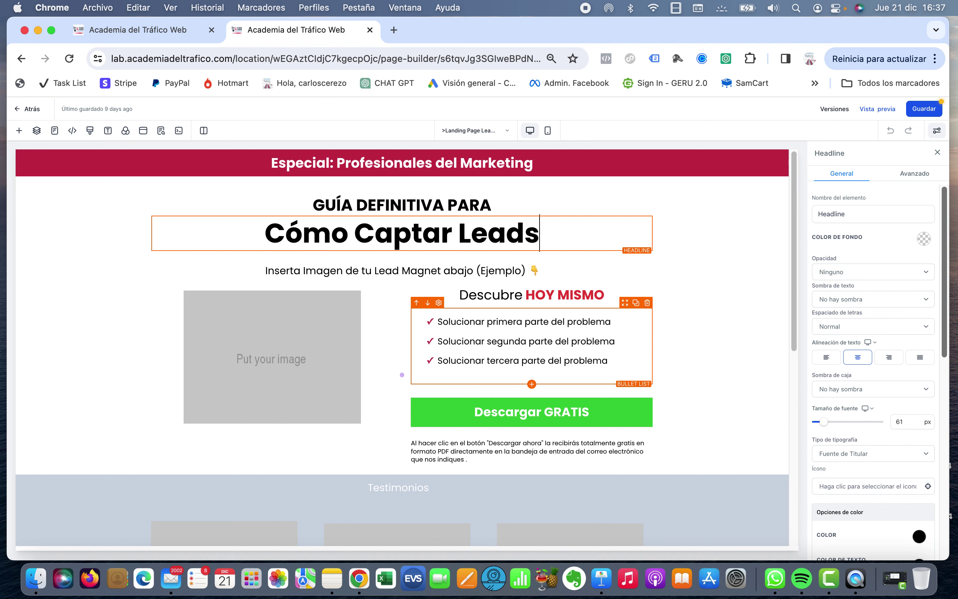
pyautogui.write('de B')
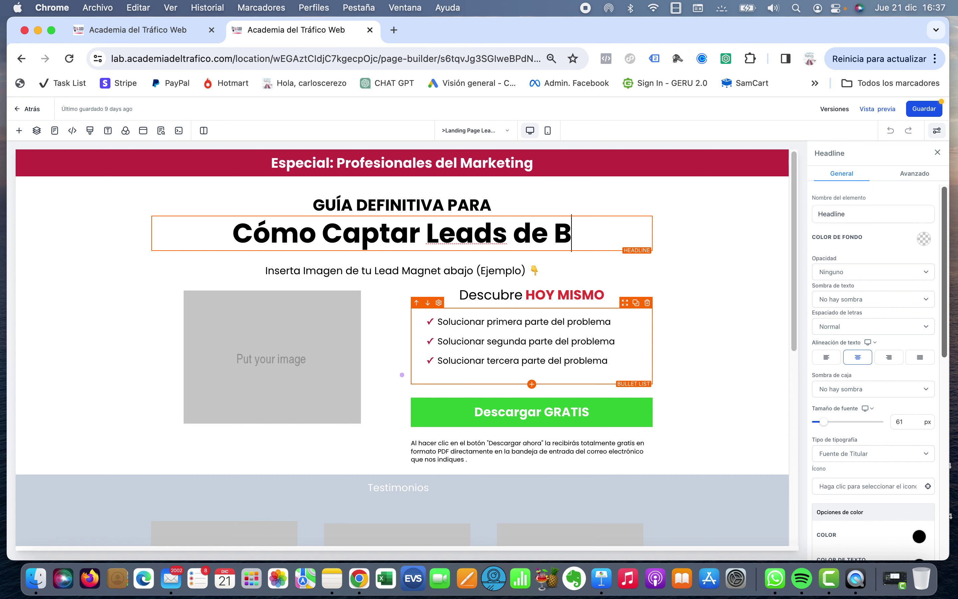
pyautogui.write('uena Cal')
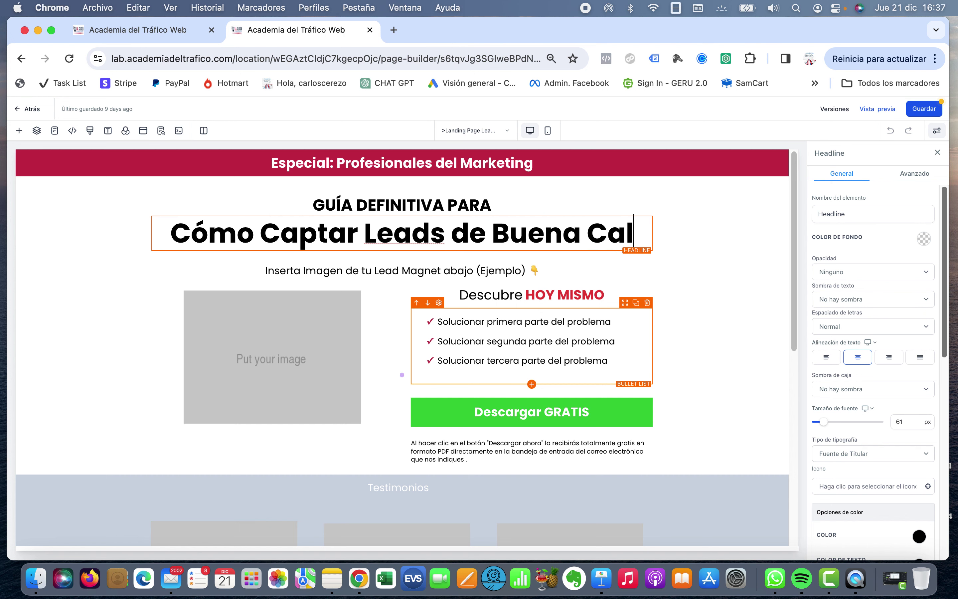
pyautogui.write('idad si')
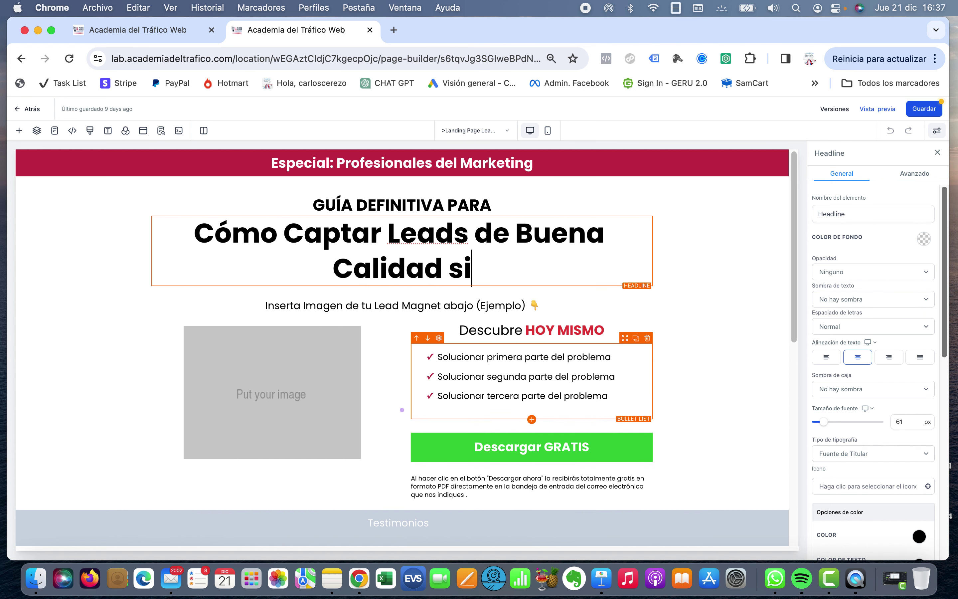
pyautogui.write('n Gastar ')
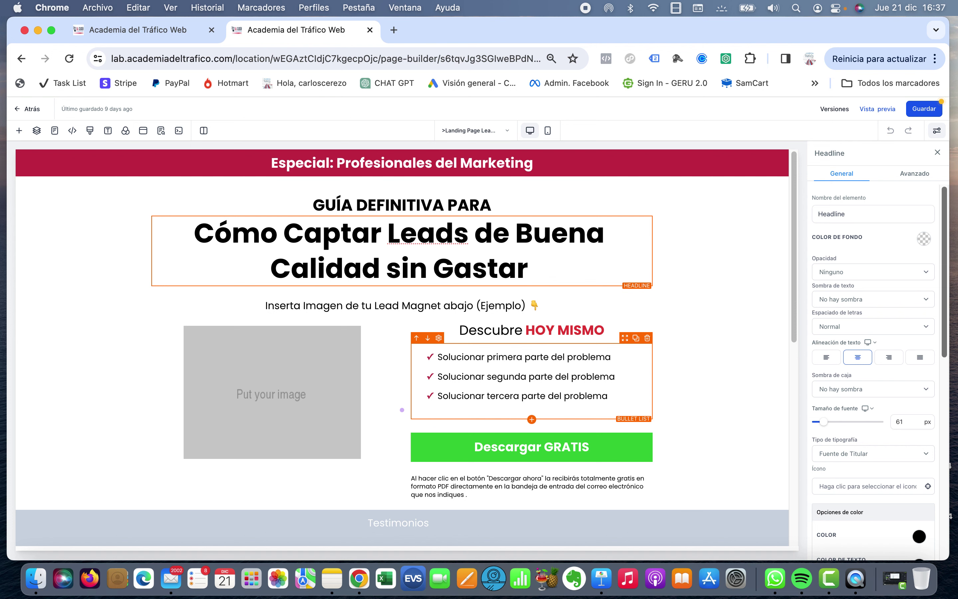
pyautogui.write('una Formtu')
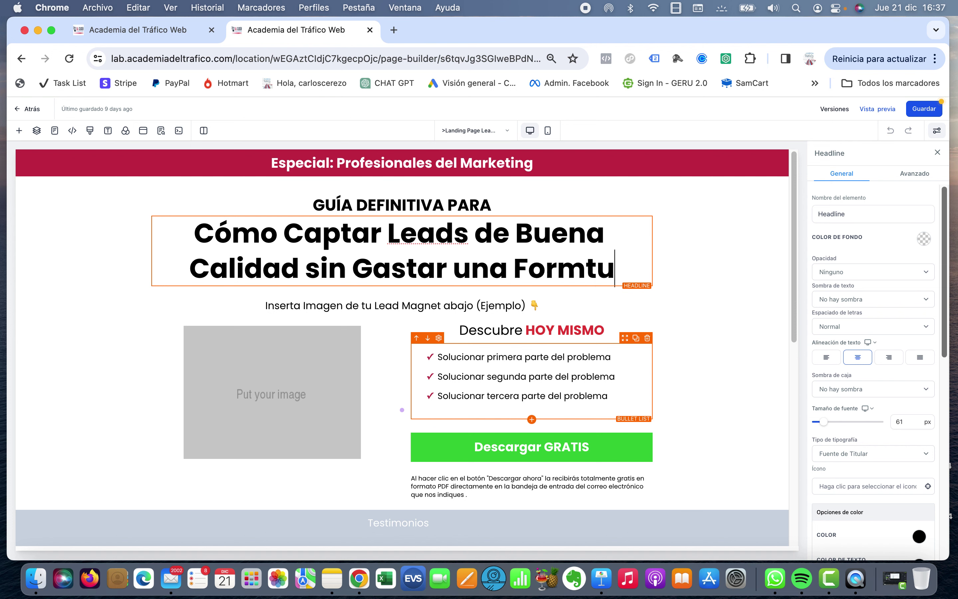
pyautogui.press('BackSpace')
pyautogui.press('BackSpace')
pyautogui.press('BackSpace')
pyautogui.write('tin')
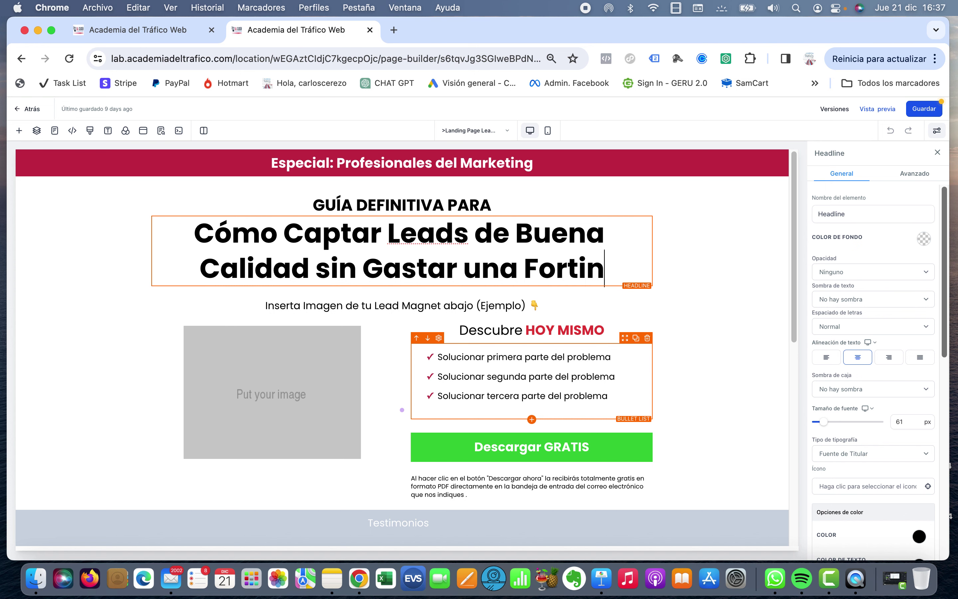
pyautogui.press('BackSpace')
pyautogui.press('BackSpace')
pyautogui.write('una ')
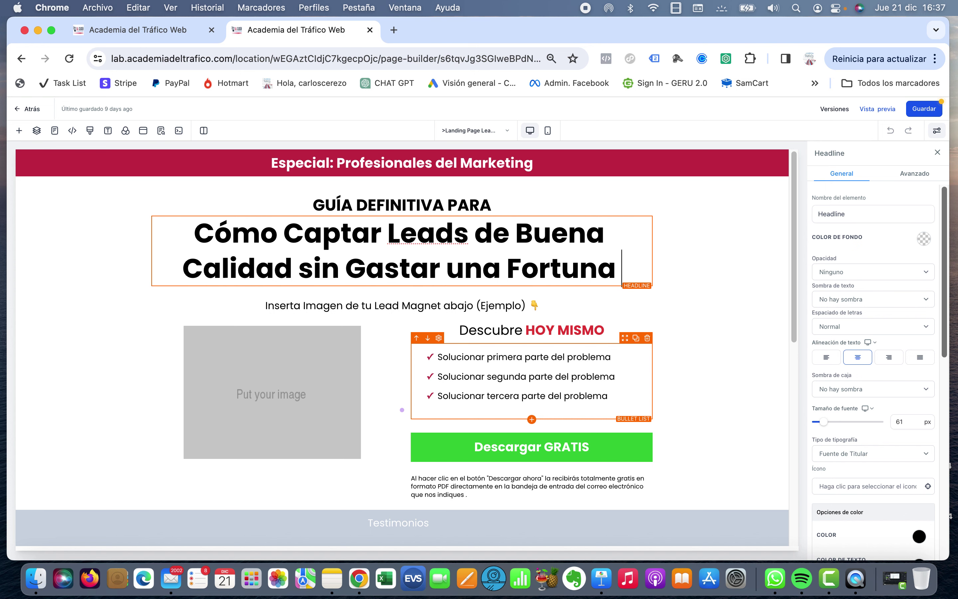
pyautogui.write('en Google Ads')
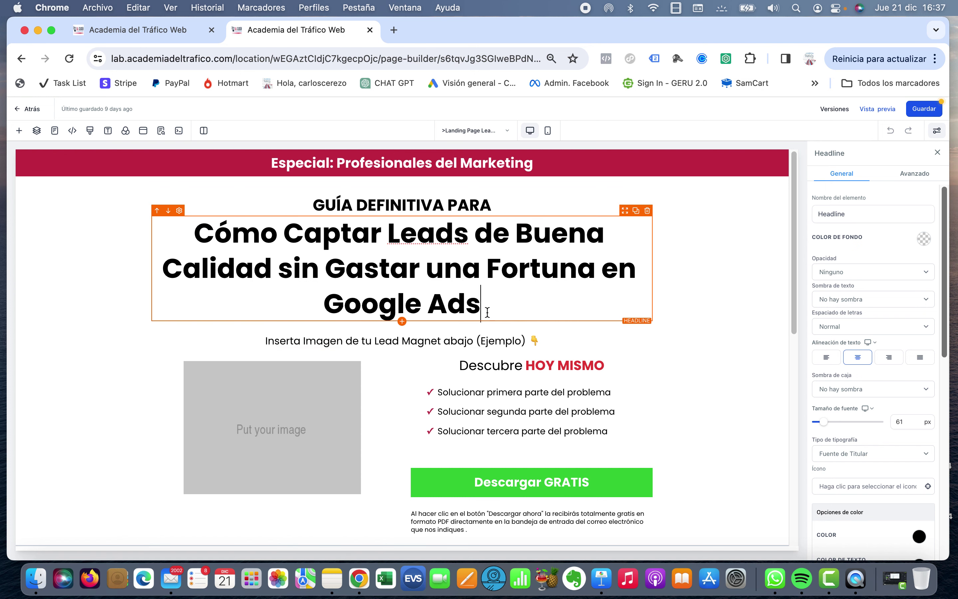
# Step: Reduce the main headline's font size to 44 px
pyautogui.moveTo(485, 309); pyautogui.dragTo(187, 242)
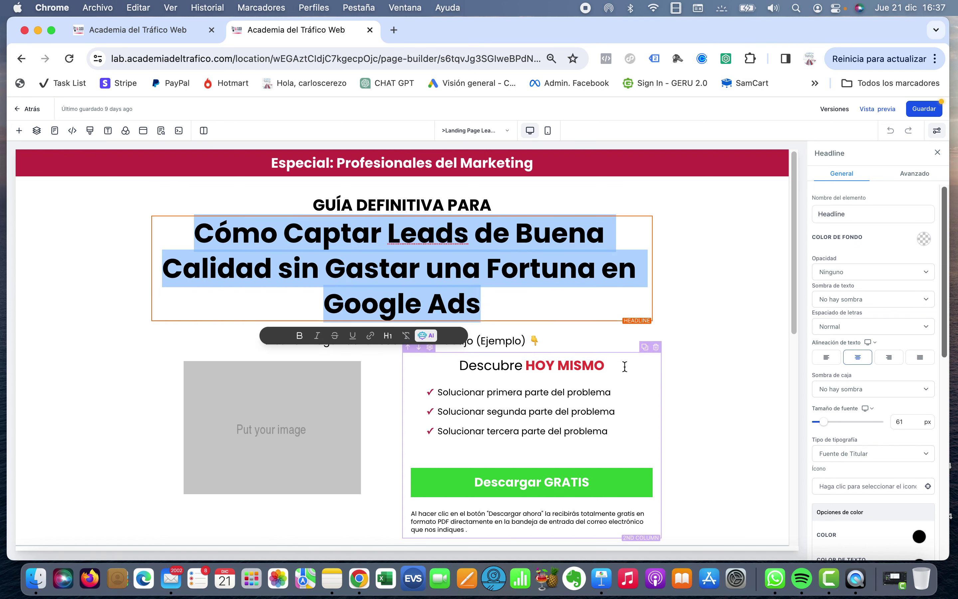
pyautogui.moveTo(825, 422); pyautogui.dragTo(823, 423)
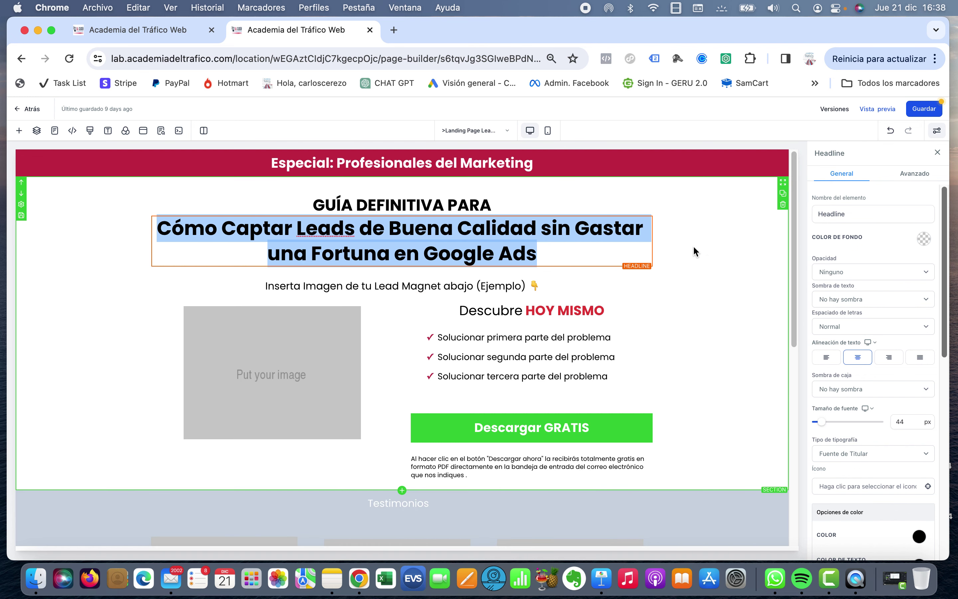
pyautogui.click(716, 304)
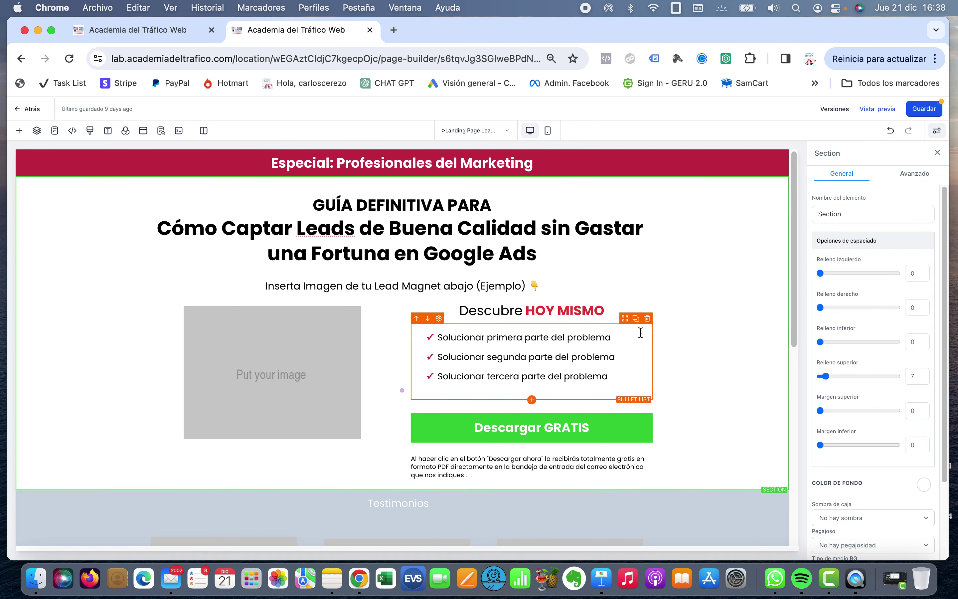
# Step: Change the small headline above the main title to read "GUÍA DEFINITIVA TE DEMUESTRA"
pyautogui.click(493, 206)
pyautogui.press('BackSpace')
pyautogui.press('BackSpace')
pyautogui.press('BackSpace')
pyautogui.press('BackSpace')
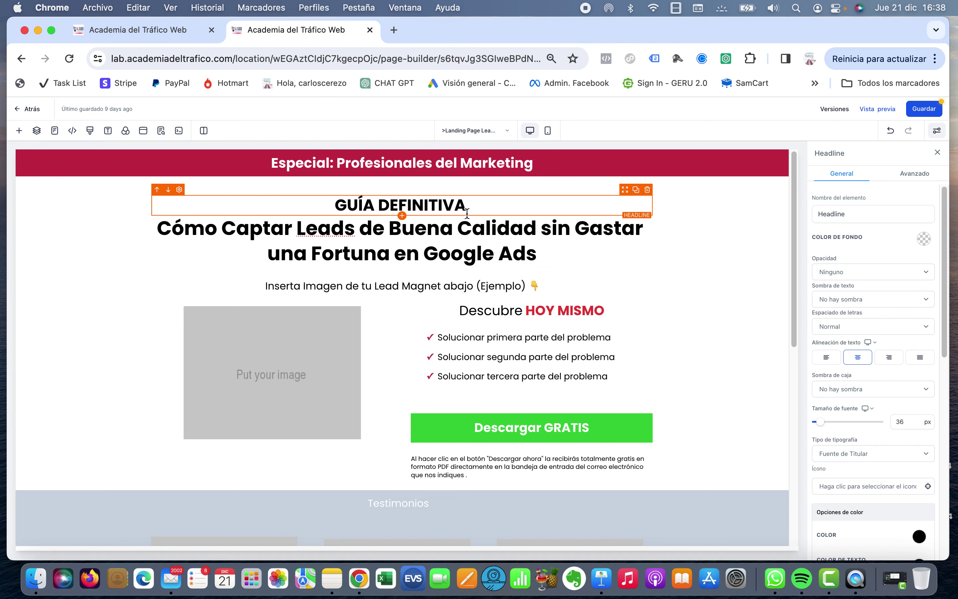
pyautogui.write('TE ENSEÑA')
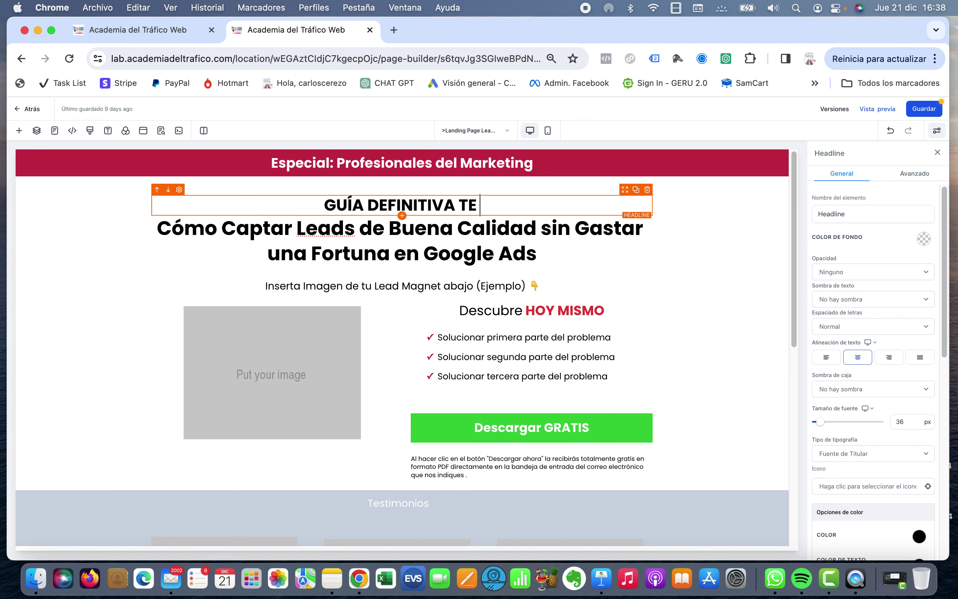
pyautogui.press('BackSpace')
pyautogui.press('BackSpace')
pyautogui.press('BackSpace')
pyautogui.press('BackSpace')
pyautogui.press('BackSpace')
pyautogui.press('BackSpace')
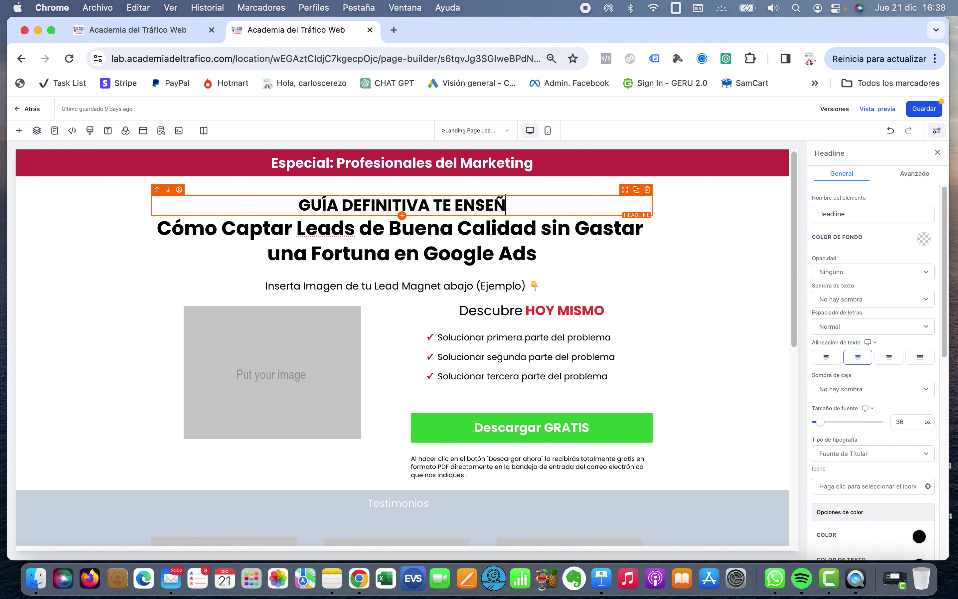
pyautogui.write('DENUE')
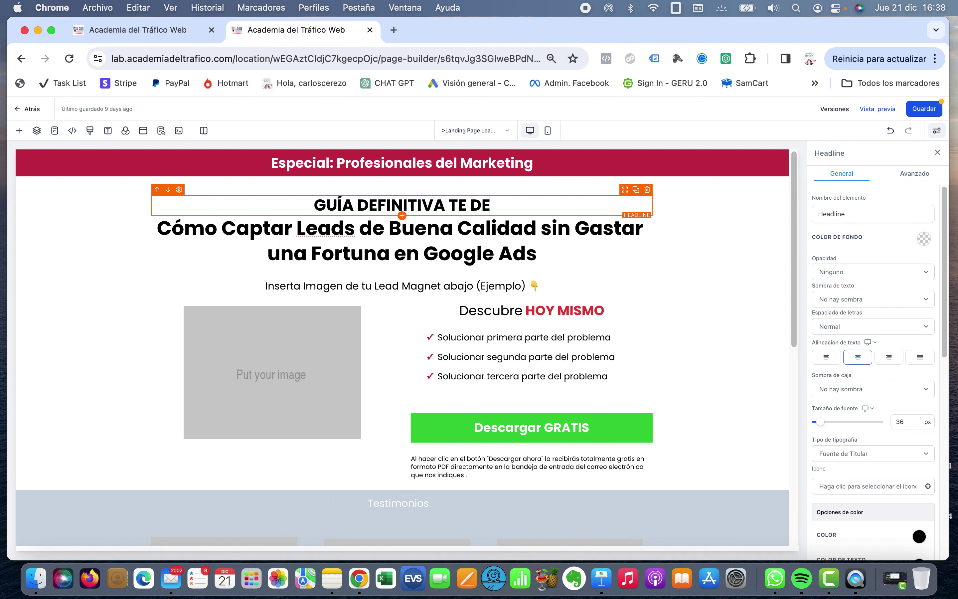
pyautogui.press('BackSpace')
pyautogui.press('BackSpace')
pyautogui.press('BackSpace')
pyautogui.write('MUESTRA')
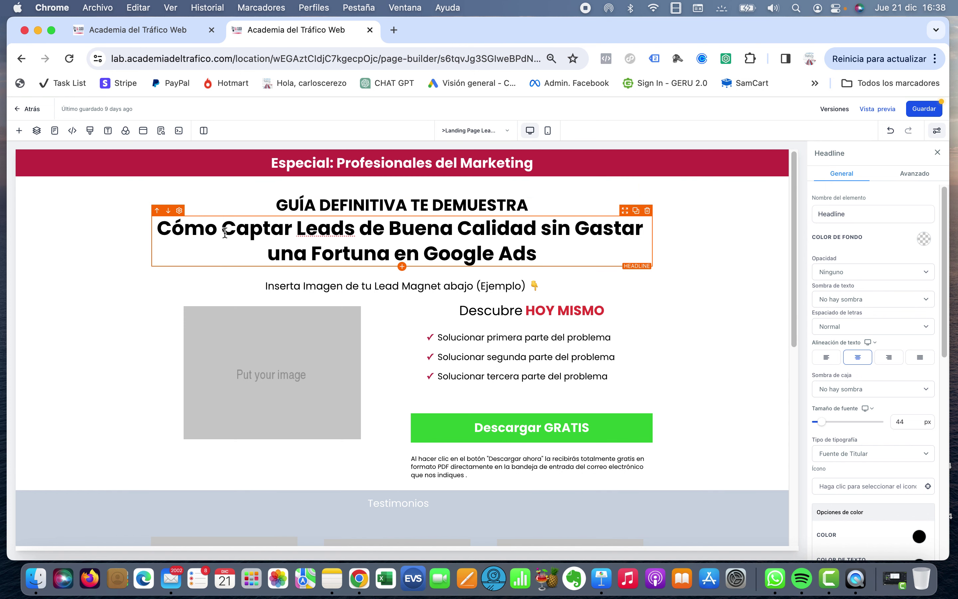
# Step: Insert the word "Puedes" between "Cómo" and "Captar" in the main headline
pyautogui.write('PIEDES')
pyautogui.press('BackSpace')
pyautogui.press('BackSpace')
pyautogui.press('BackSpace')
pyautogui.press('BackSpace')
pyautogui.press('BackSpace')
pyautogui.press('BackSpace')
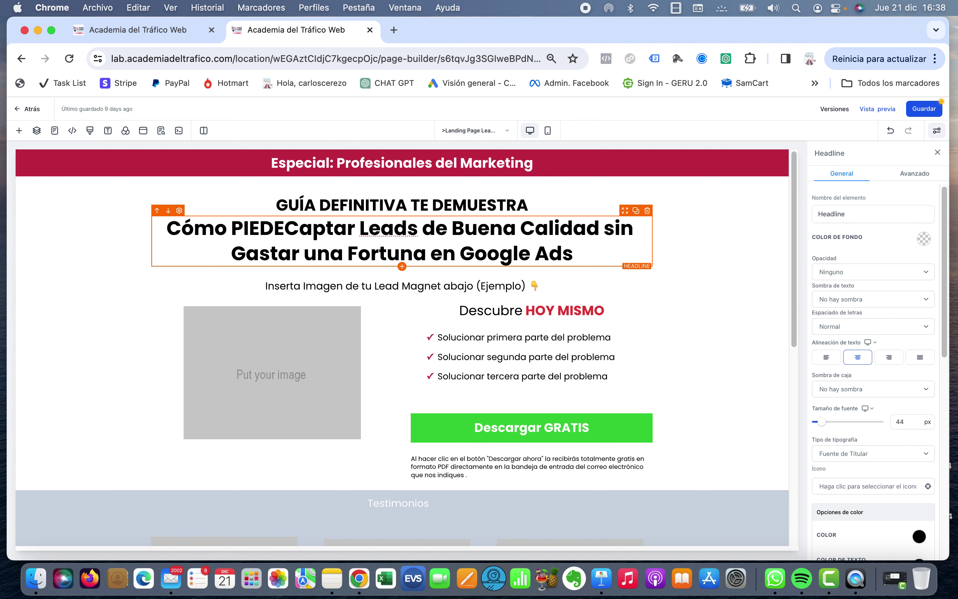
pyautogui.write('uedes')
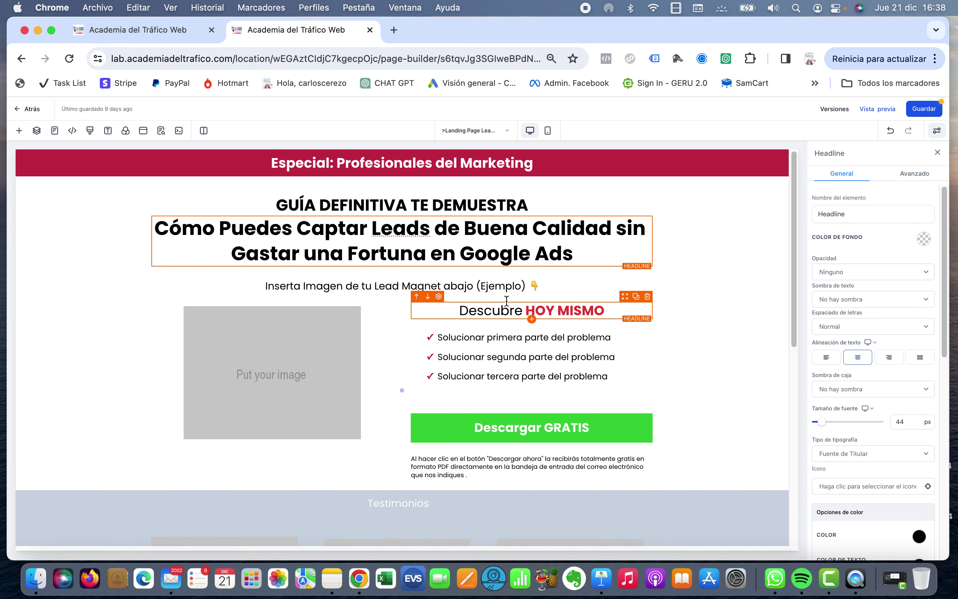
pyautogui.click(267, 383)
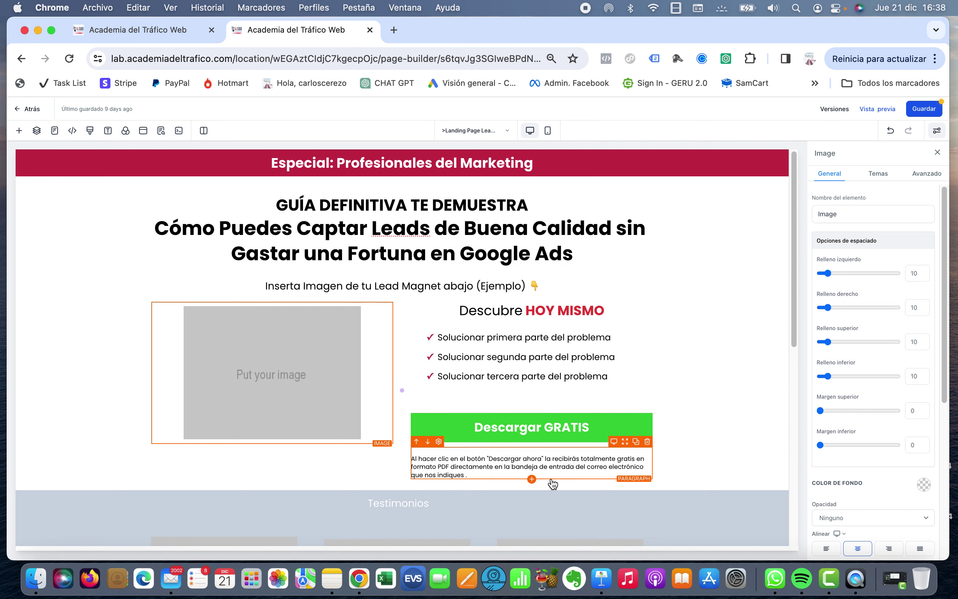
pyautogui.click(603, 344)
pyautogui.moveTo(613, 337); pyautogui.dragTo(435, 335)
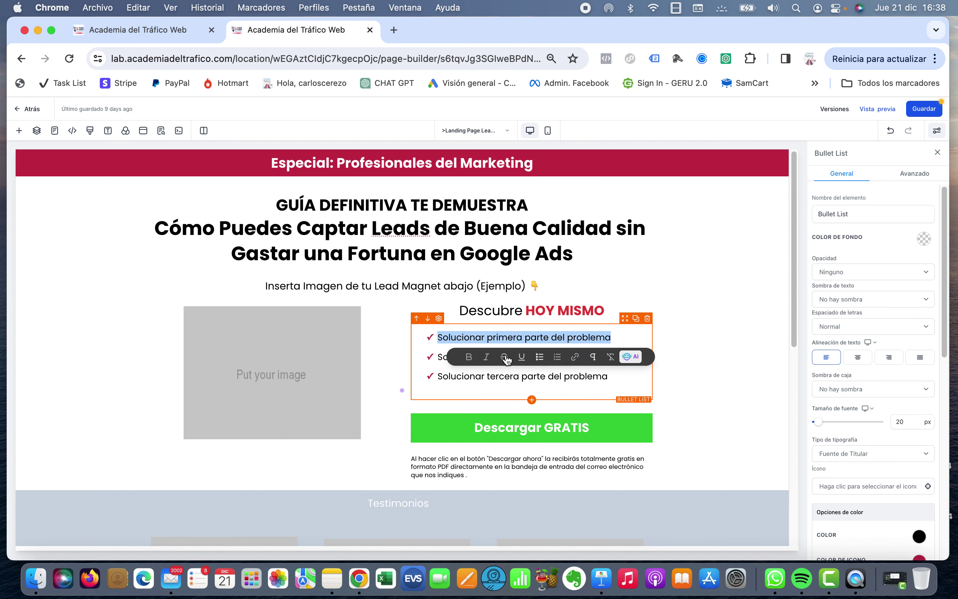
# Step: Delete the "Inserta Imagen de tu Lead Magnet abajo (Ejemplo)" sub-headline below the main title
pyautogui.click(667, 317)
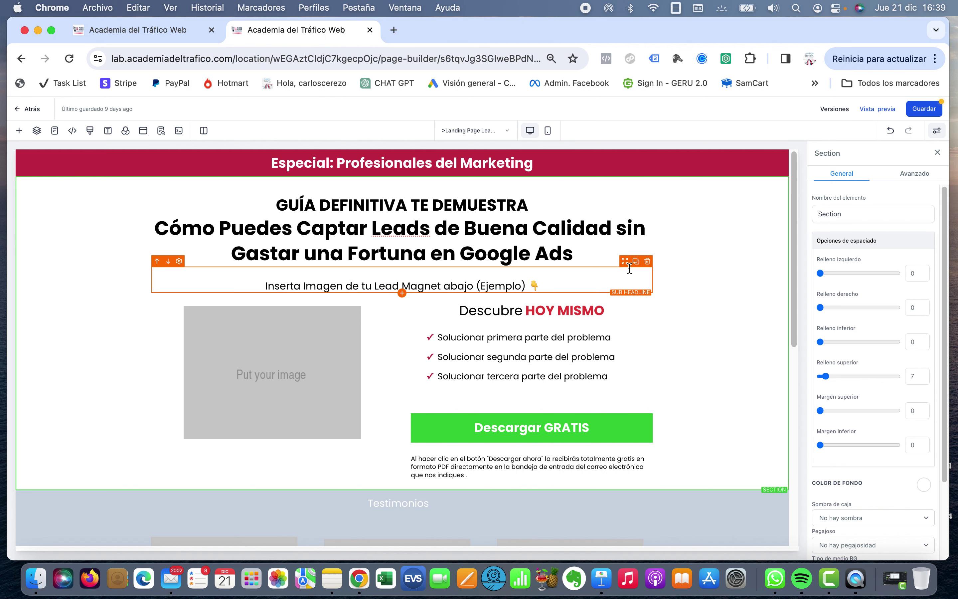
pyautogui.click(648, 262)
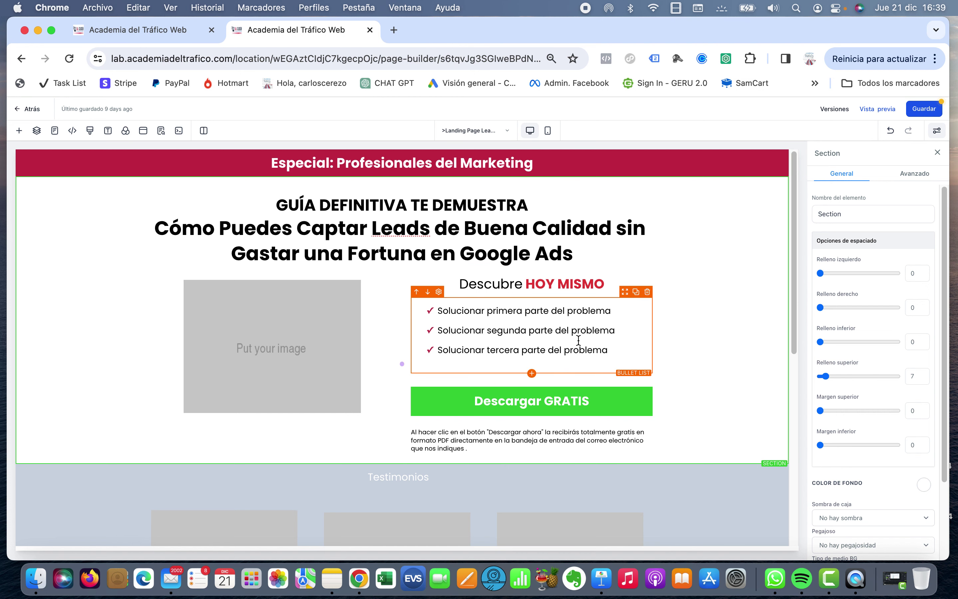
# Step: Review the "Descargar GRATIS" button's text and action settings, and the testimonials, company description and footer sections
pyautogui.scroll(-5, 435, 356)
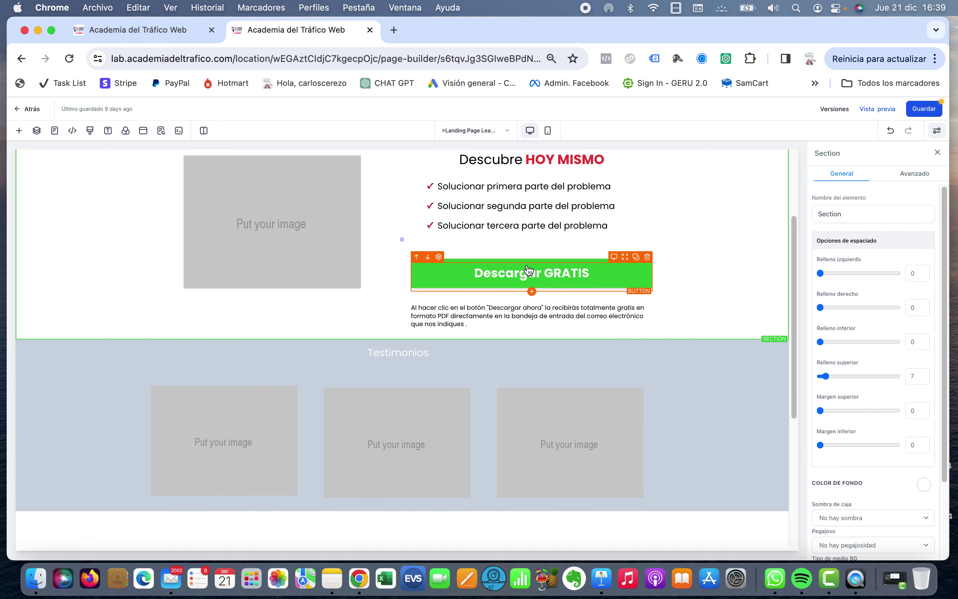
pyautogui.click(541, 277)
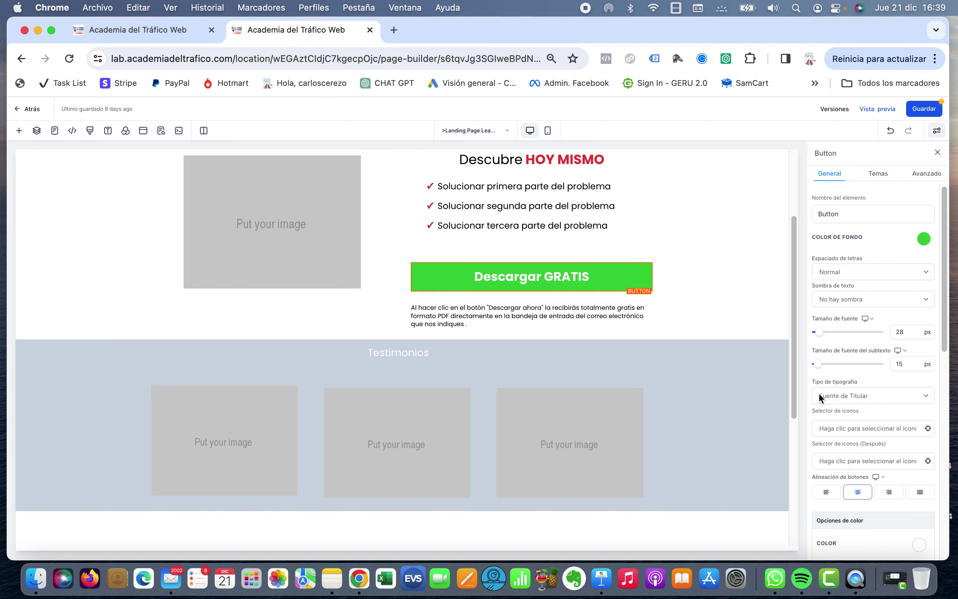
pyautogui.scroll(-10, 847, 412)
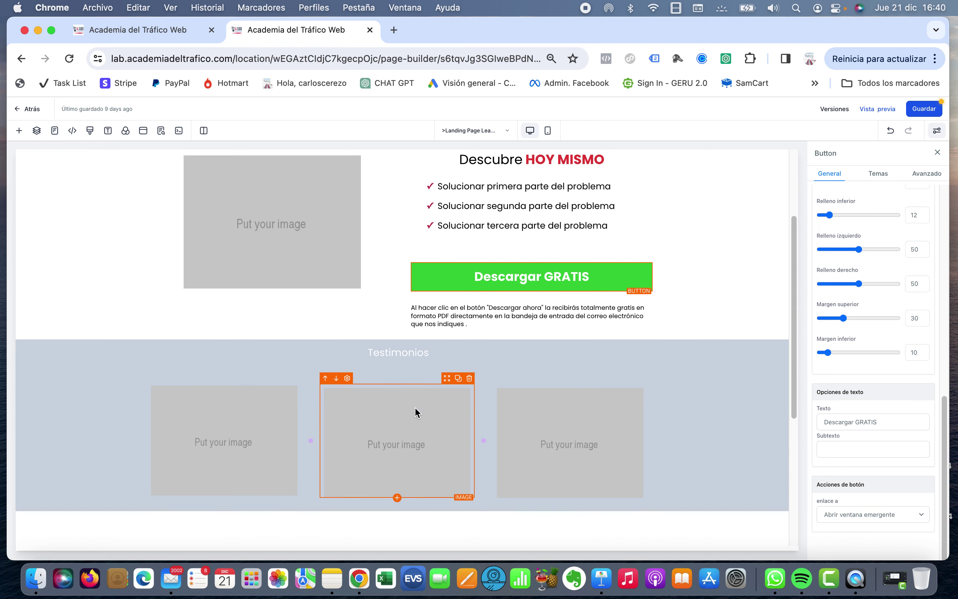
pyautogui.scroll(-5, 415, 407)
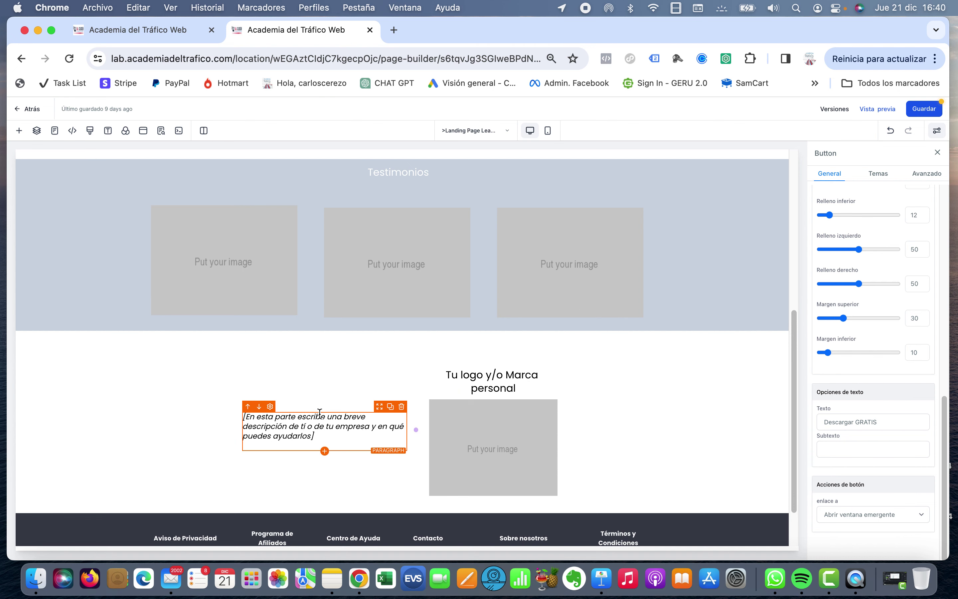
pyautogui.scroll(-2, 269, 412)
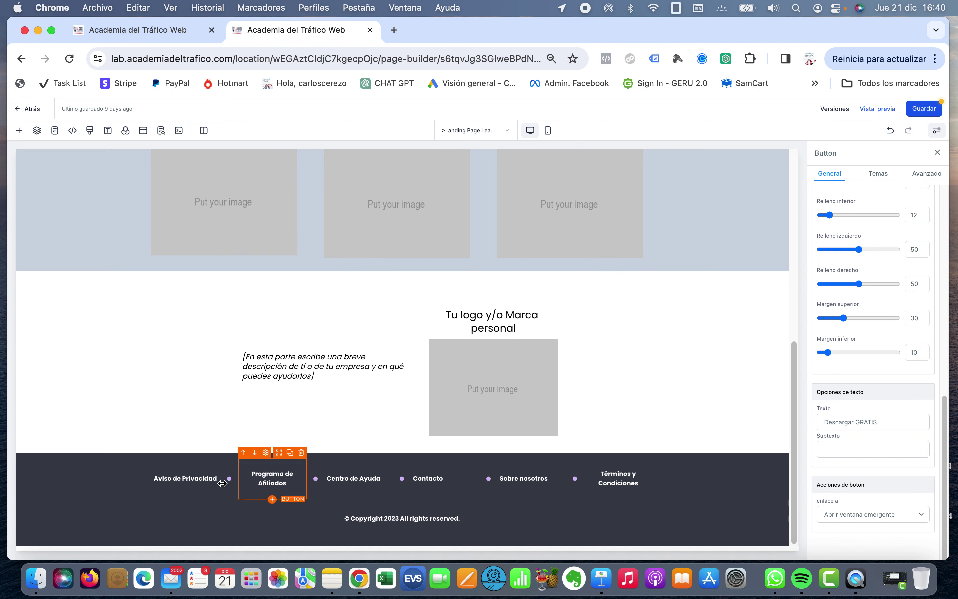
pyautogui.scroll(5, 336, 416)
pyautogui.scroll(4, 350, 426)
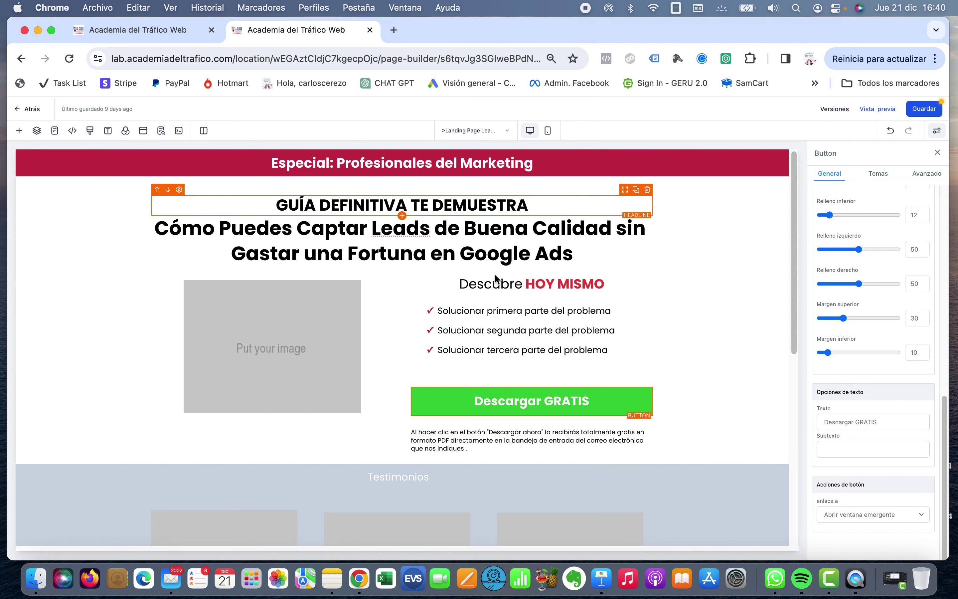
# Step: Open the page's popup and examine the settings of its "Sólo escribe abajo" headline and contact form
pyautogui.click(144, 131)
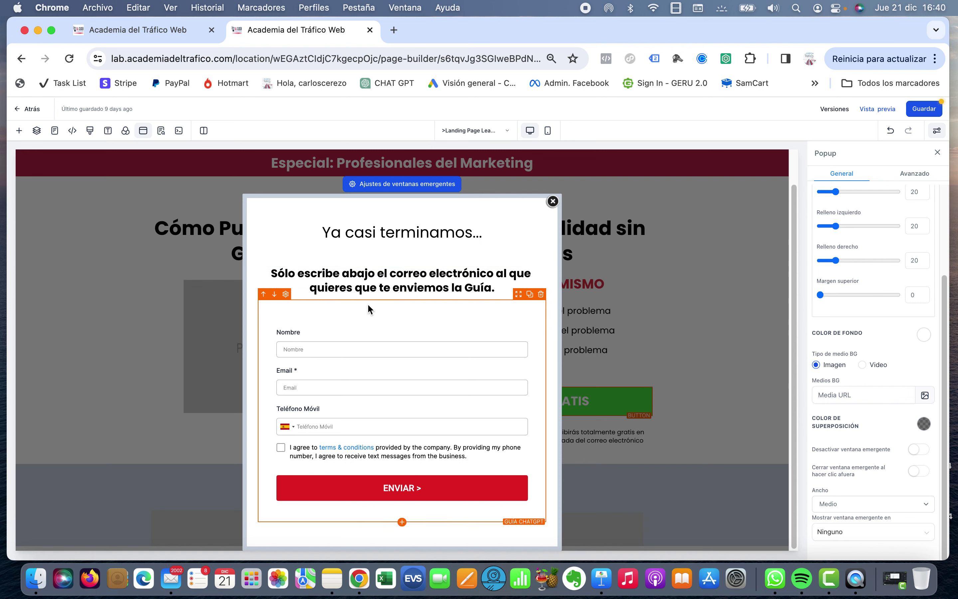
pyautogui.click(496, 278)
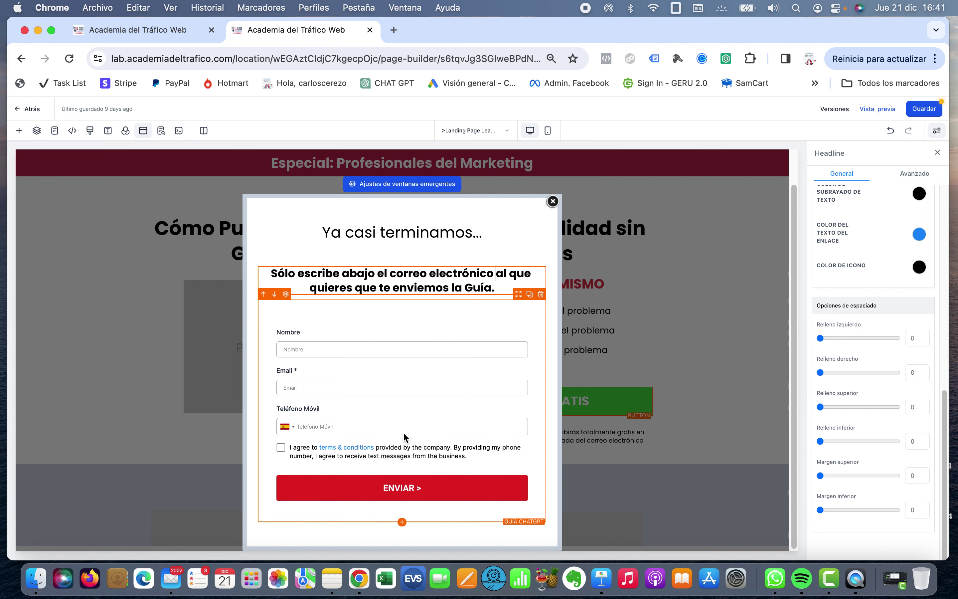
pyautogui.click(283, 451)
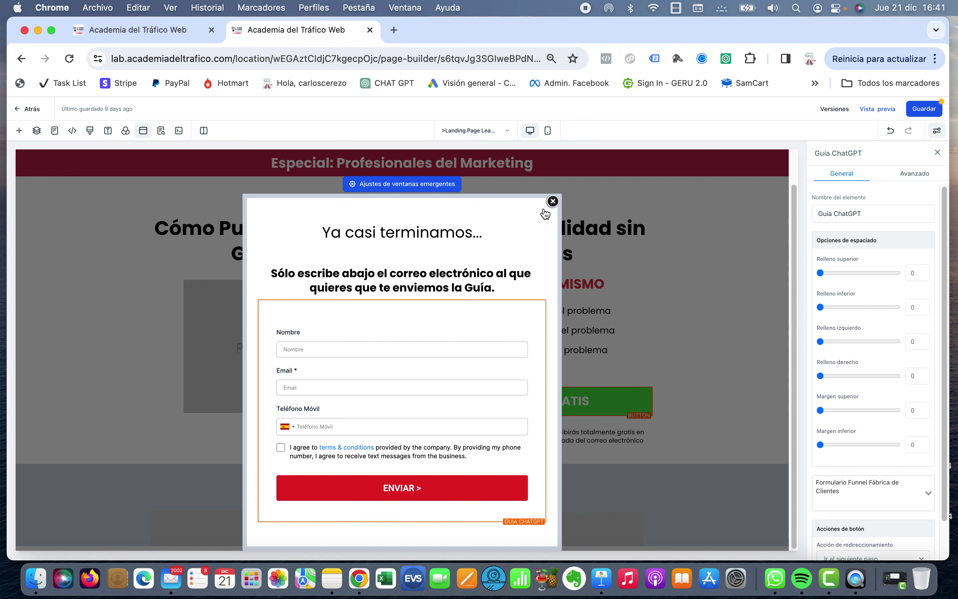
# Step: Close the popup, review the landing page in its mobile layout, and return to the desktop layout
pyautogui.click(552, 202)
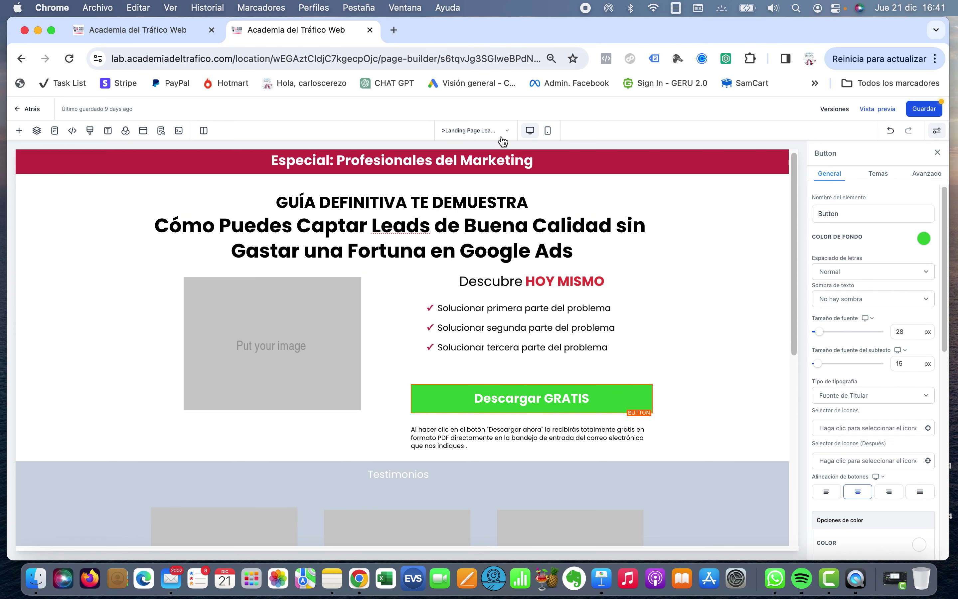
pyautogui.click(548, 131)
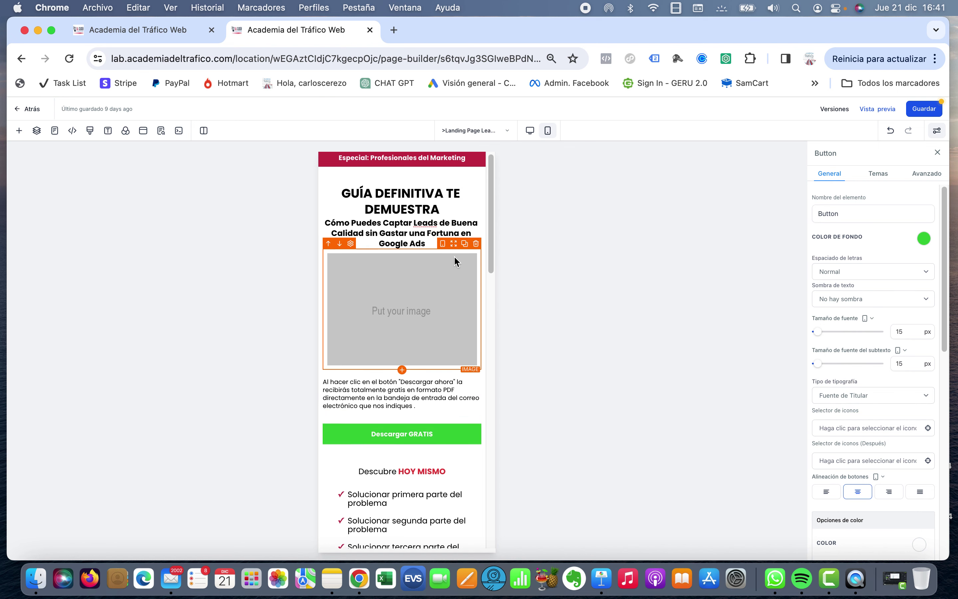
pyautogui.scroll(-10, 413, 455)
pyautogui.scroll(10, 406, 431)
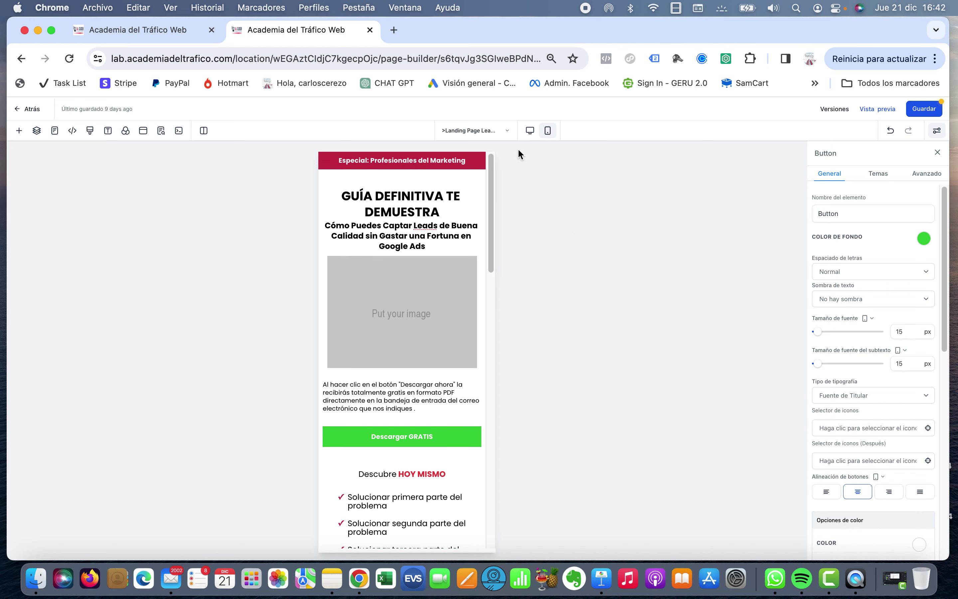
pyautogui.click(530, 131)
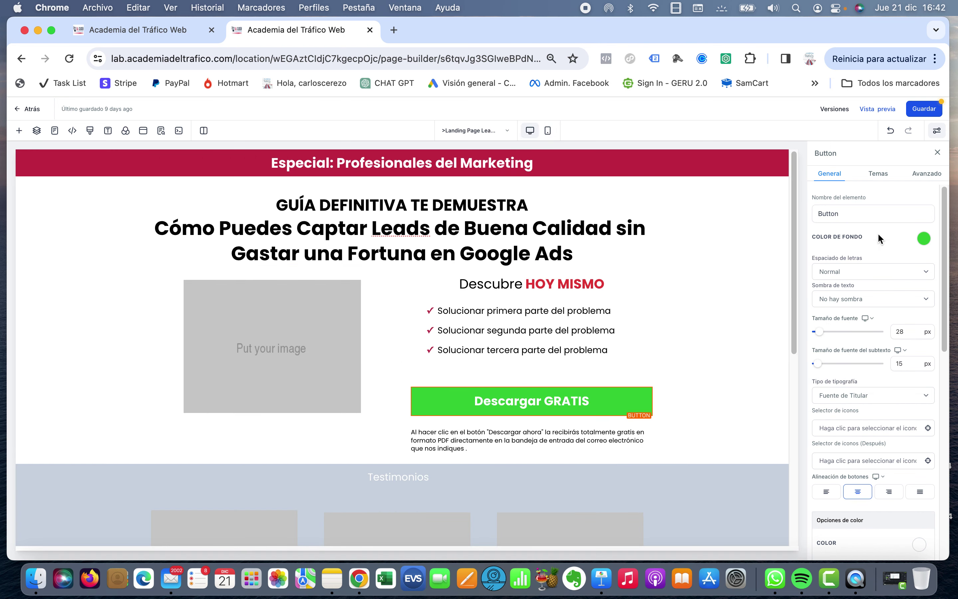
# Step: Save the landing page and update its SEO metadata with the existing title and description
pyautogui.click(925, 109)
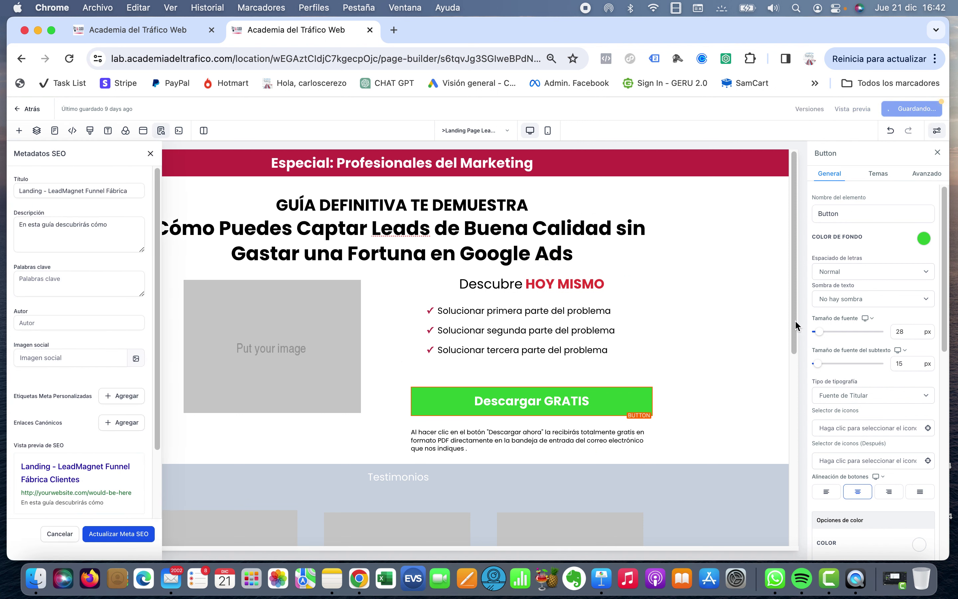
pyautogui.scroll(-10, 864, 413)
pyautogui.scroll(-3, 864, 414)
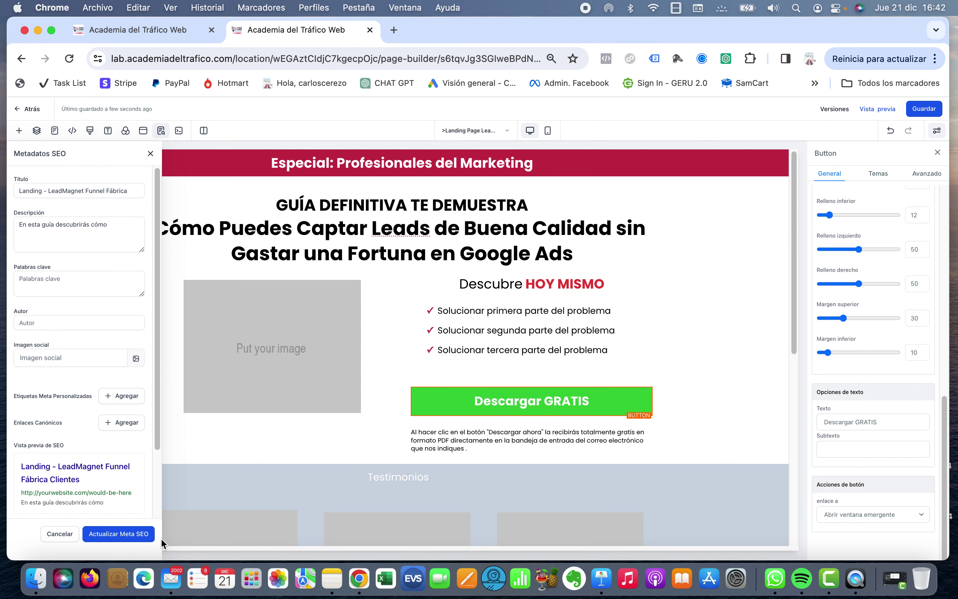
pyautogui.click(120, 536)
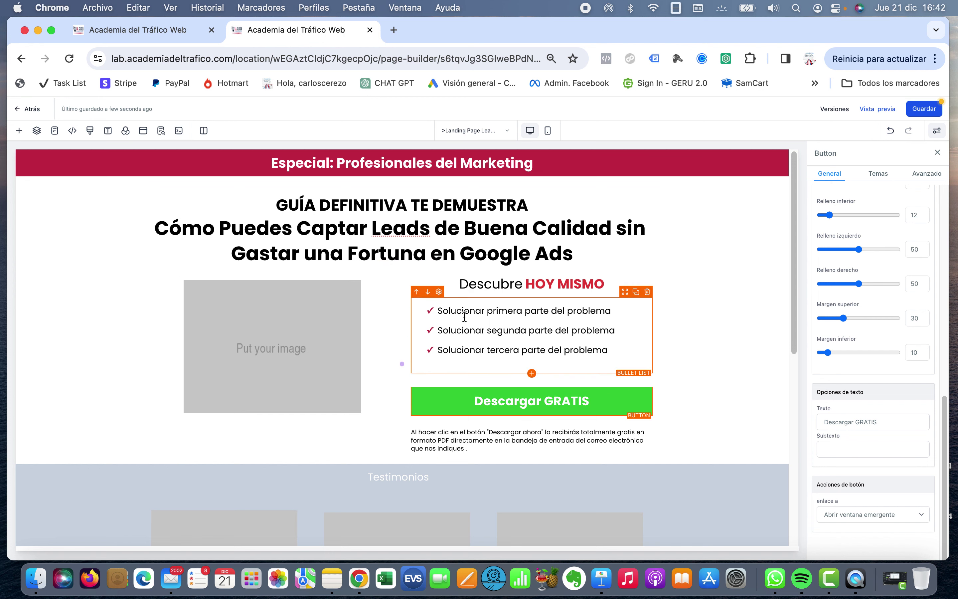
# Step: Reopen the popup, choose "Ir al siguiente paso" as its form's redirect action, and save the page
pyautogui.click(143, 131)
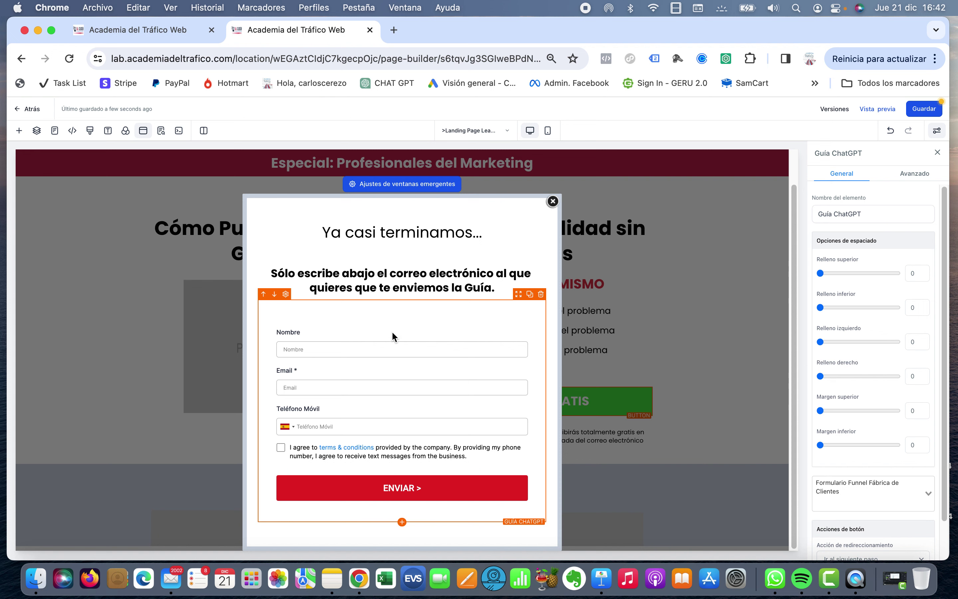
pyautogui.scroll(-2, 903, 361)
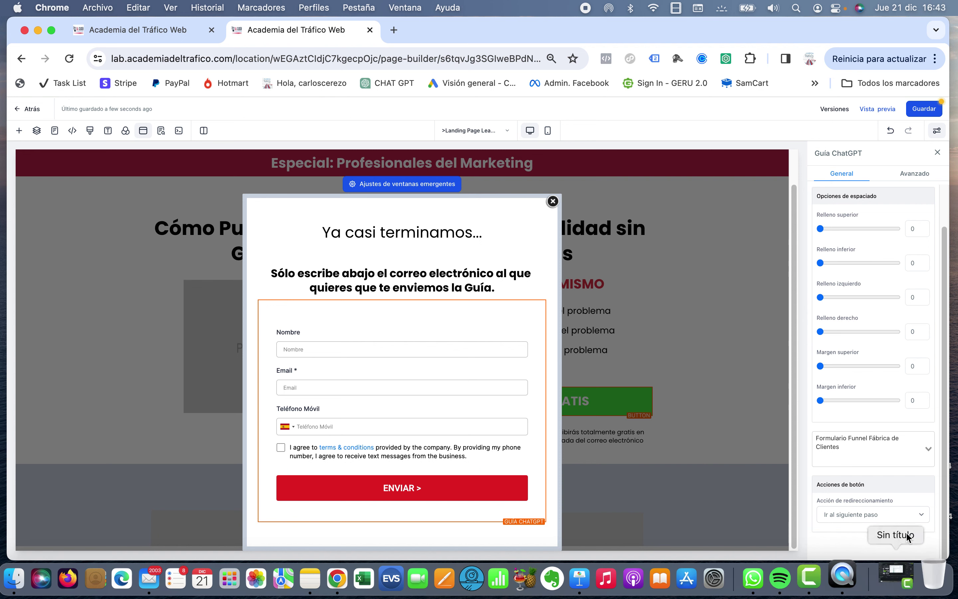
pyautogui.click(917, 518)
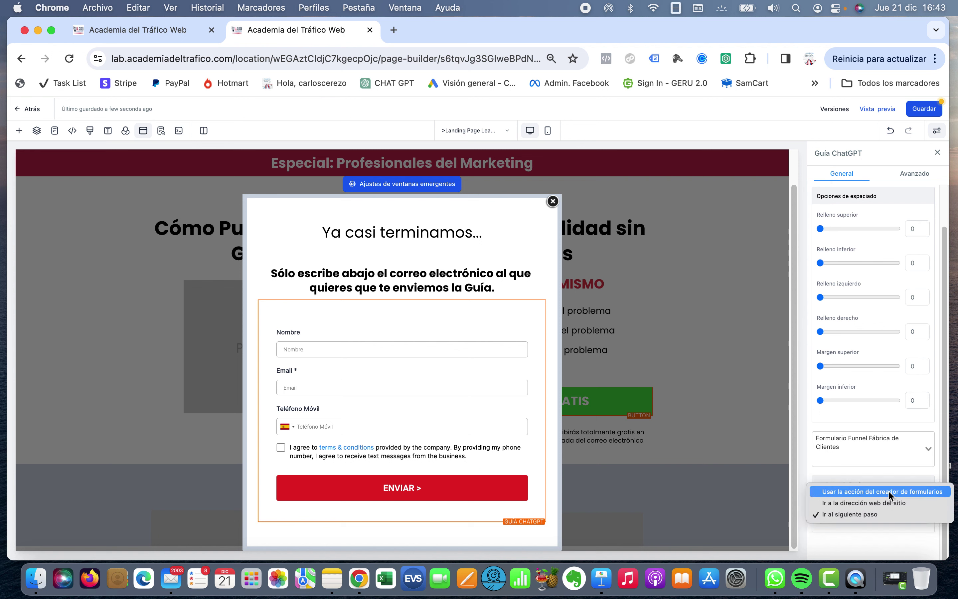
pyautogui.click(874, 514)
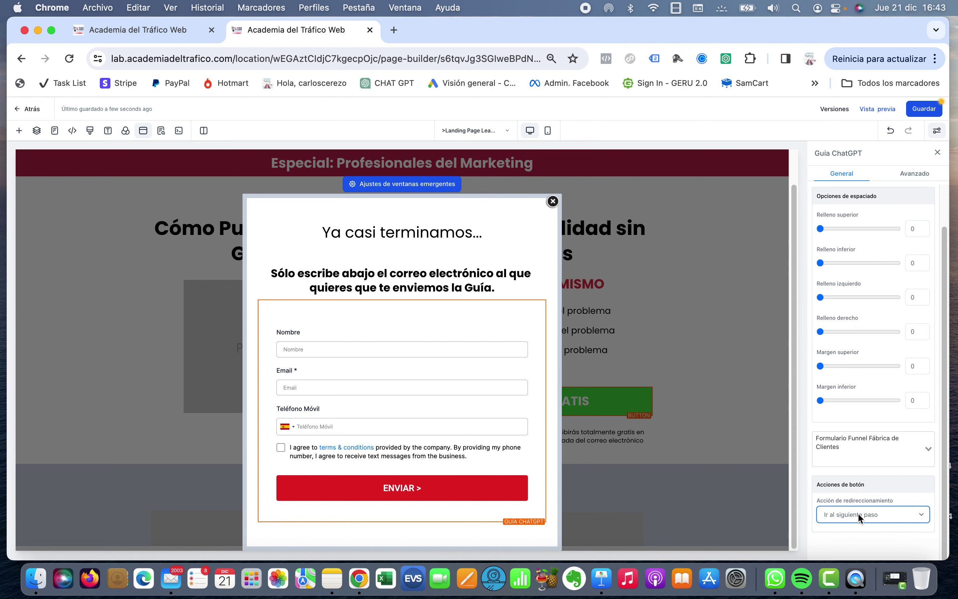
pyautogui.click(919, 113)
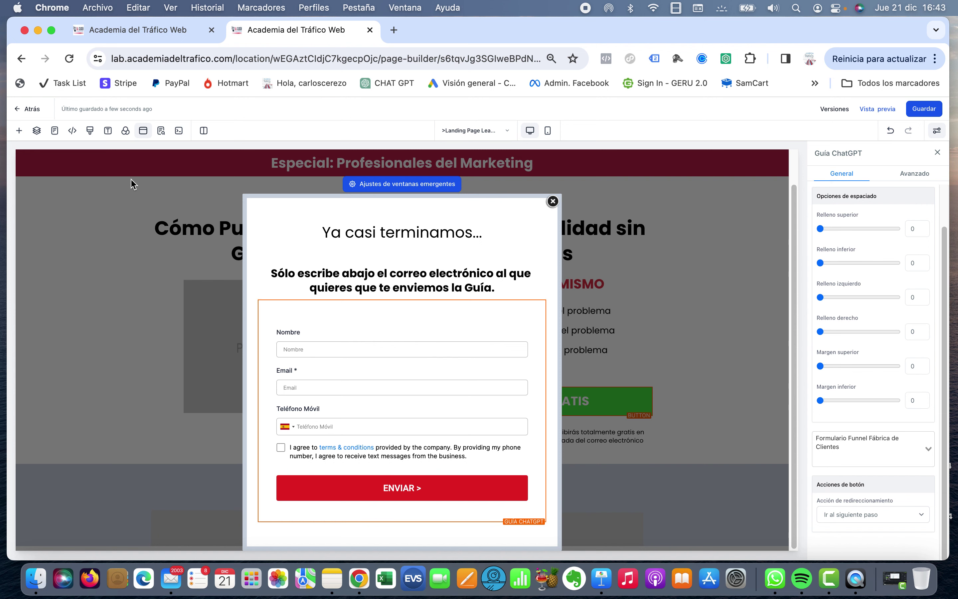
# Step: Return to the funnel's step list and select the ">VSL Oferta de Entrada - Funnel Fabrica de Clientes" step
pyautogui.click(23, 115)
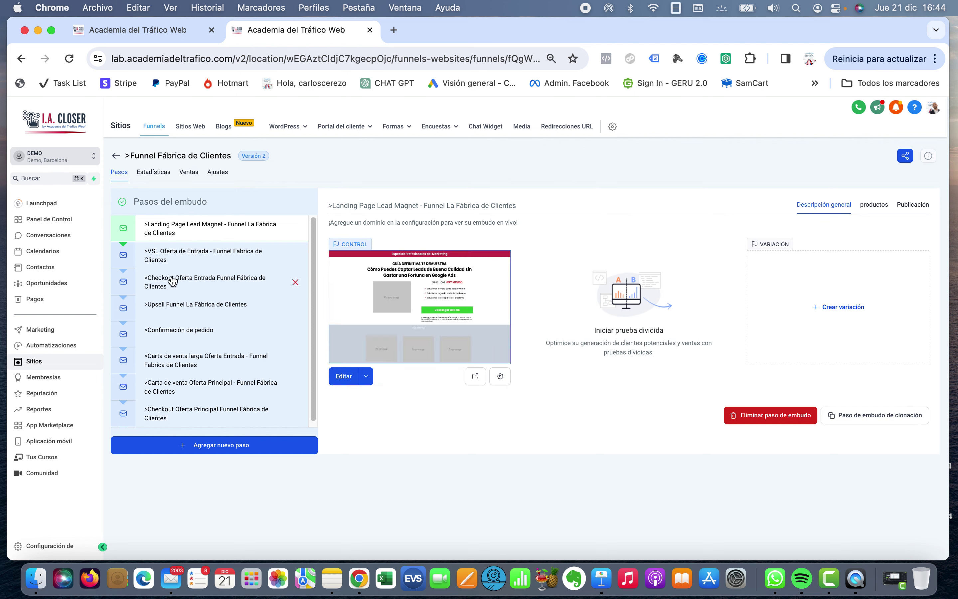
pyautogui.click(167, 256)
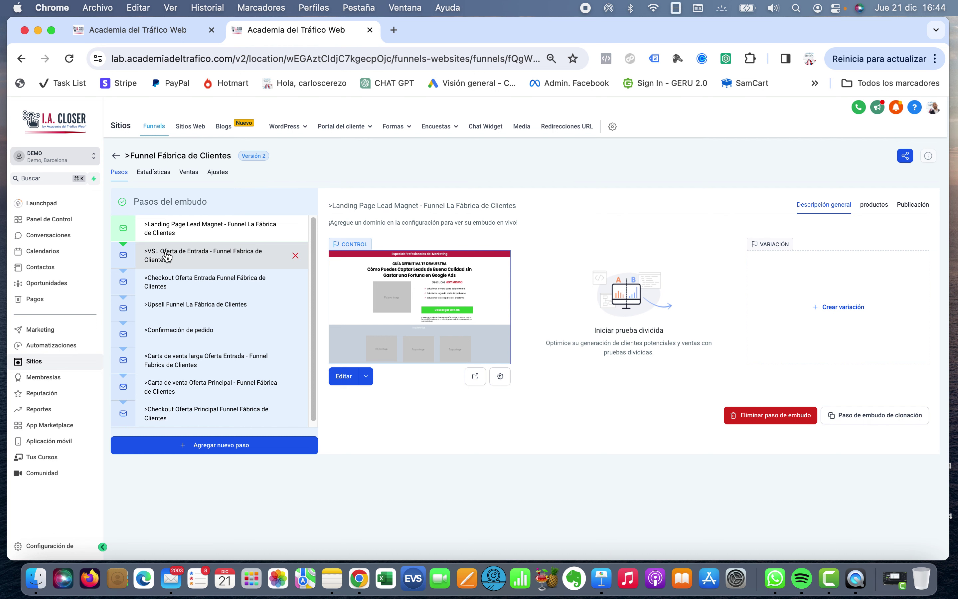